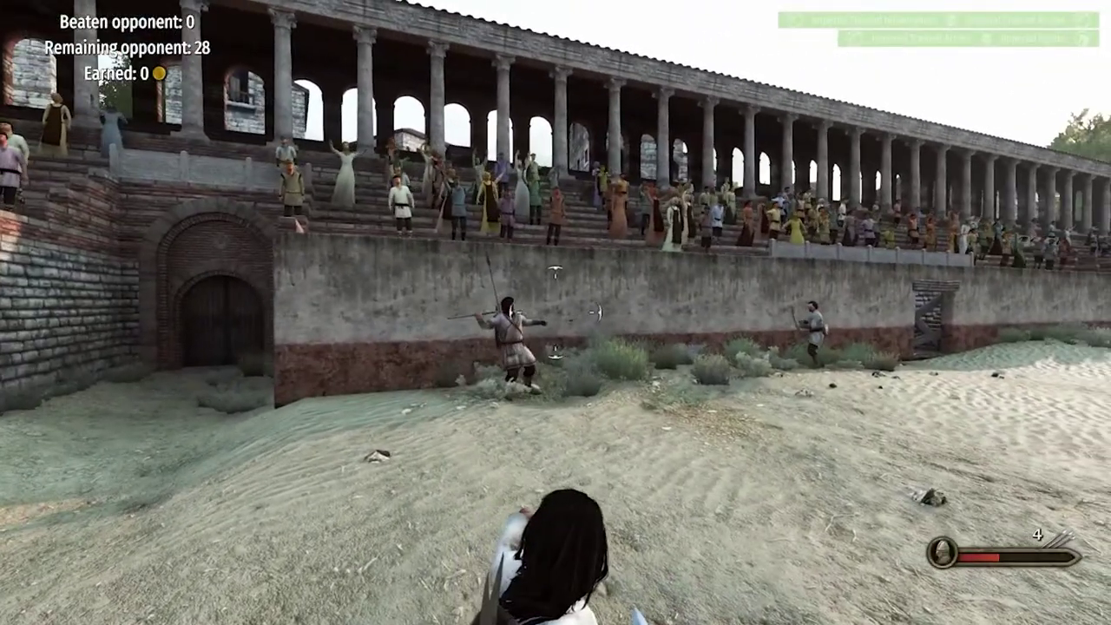
{"action": "left_click", "coordinate": [555, 312]}
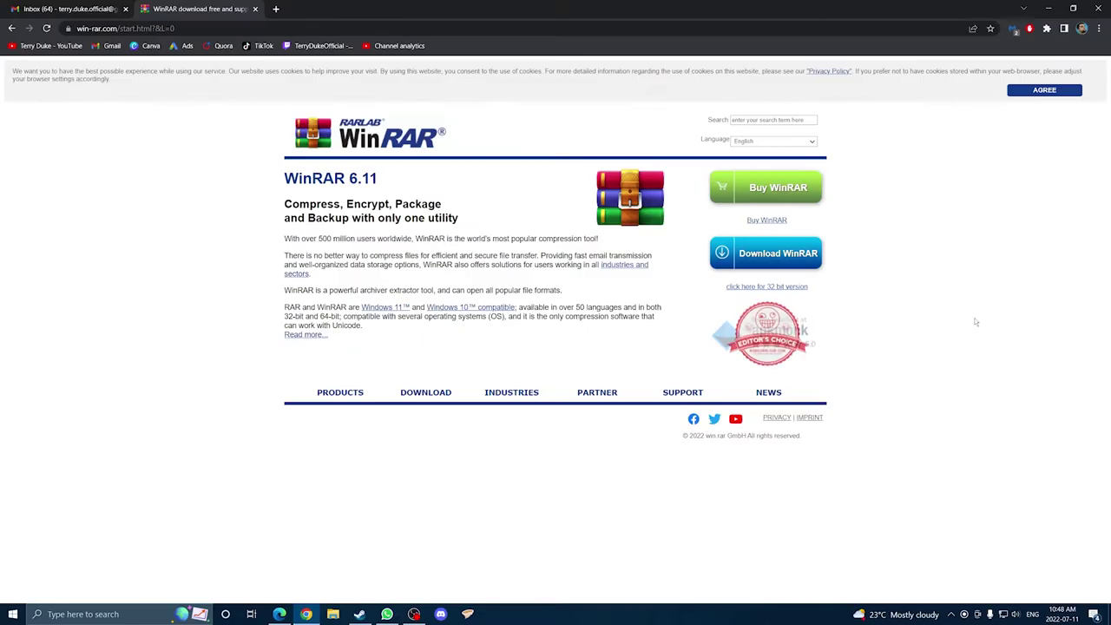
Step: Download WinRAR 6.11 and install it in C:\Program Files\WinRAR
{"action": "left_click", "coordinate": [751, 259]}
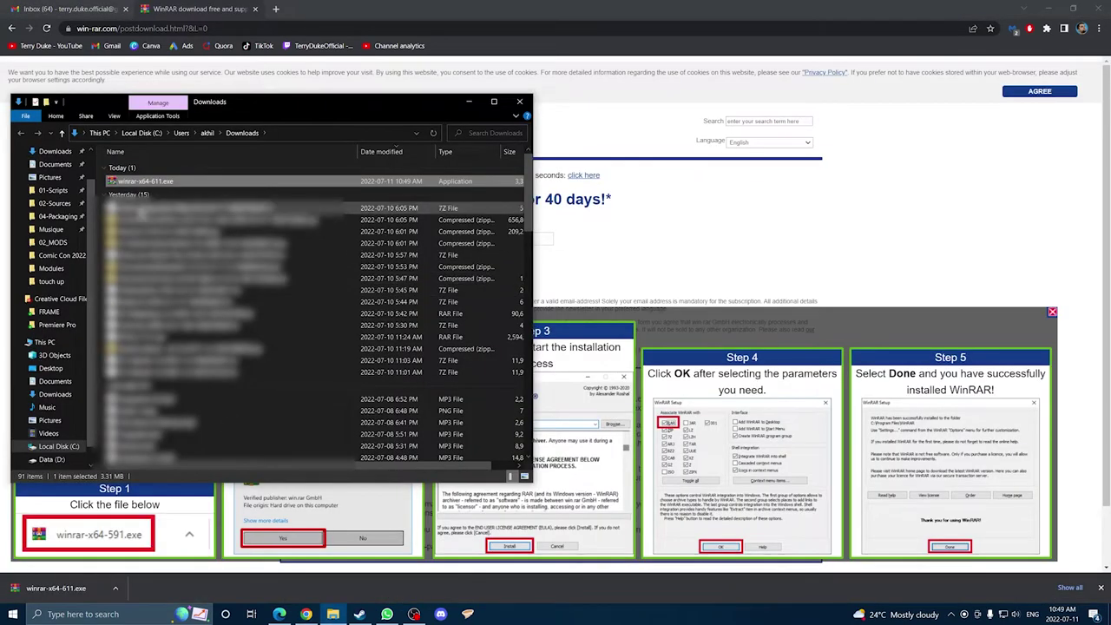
{"action": "double_click", "coordinate": [139, 181]}
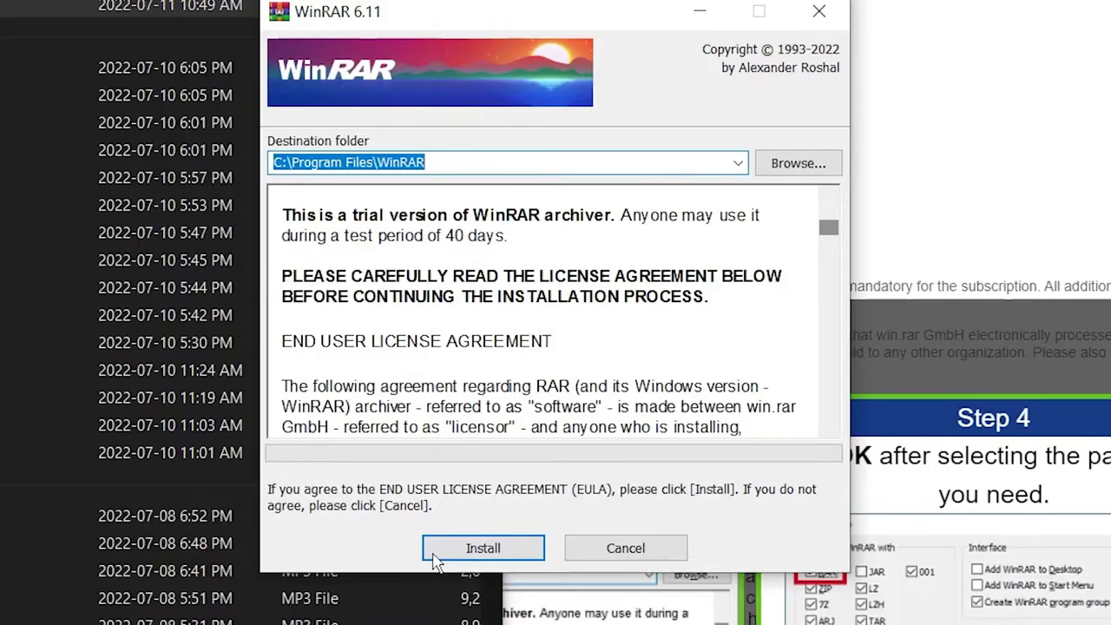
{"action": "left_click", "coordinate": [438, 555]}
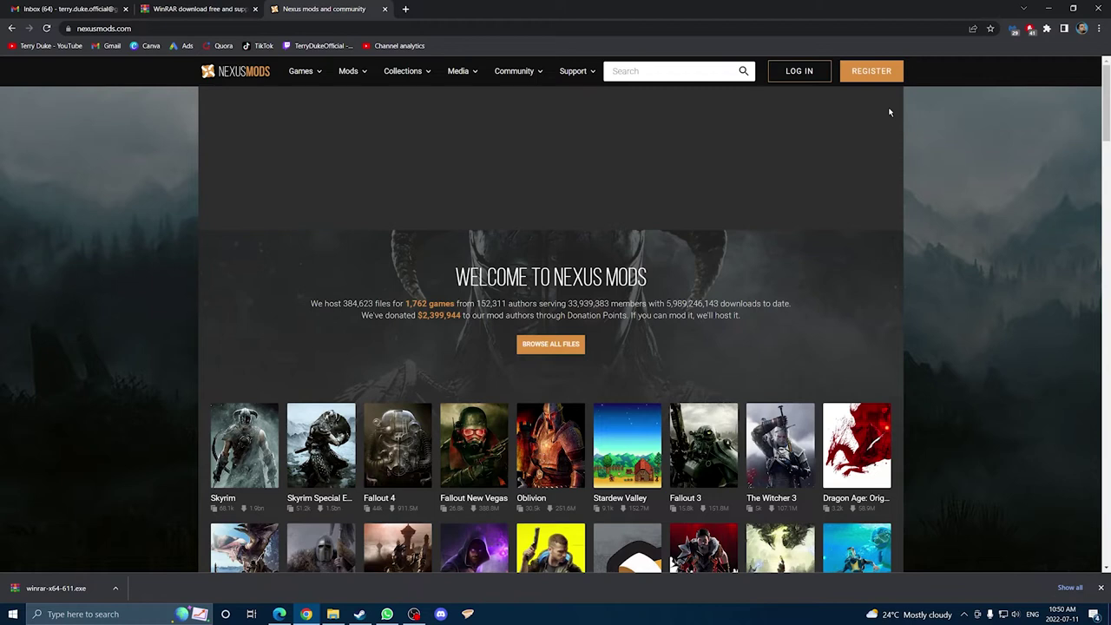
Step: Start the Nexus Mods registration and open the site's Mount & Blade II: Bannerlord section
{"action": "left_click", "coordinate": [876, 82]}
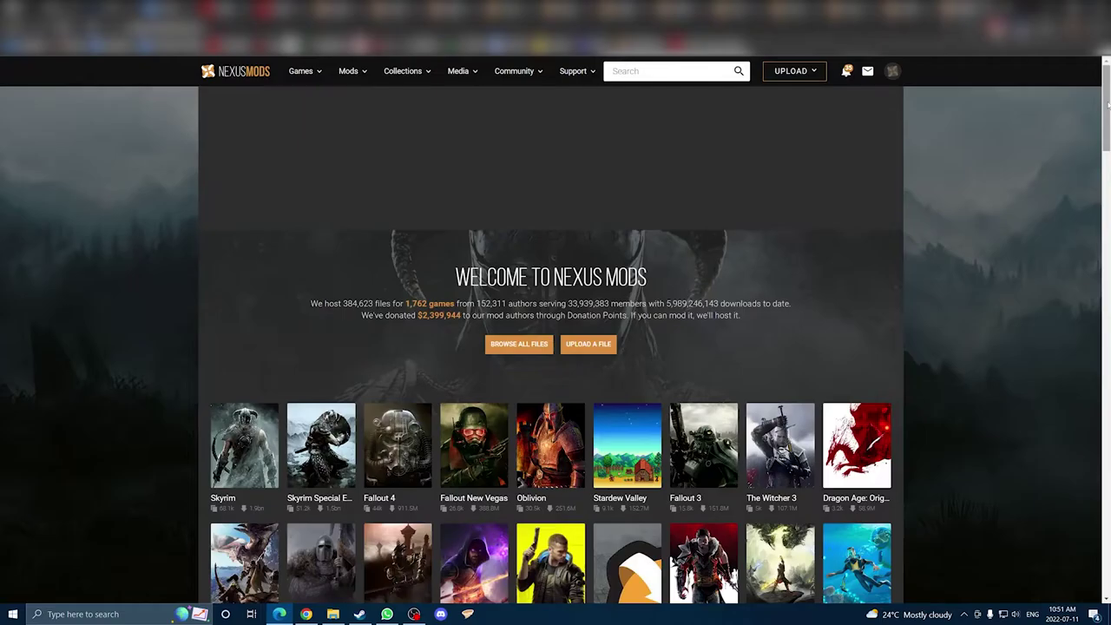
{"action": "scroll", "coordinate": [1108, 137], "scroll_direction": "down", "scroll_amount": 4}
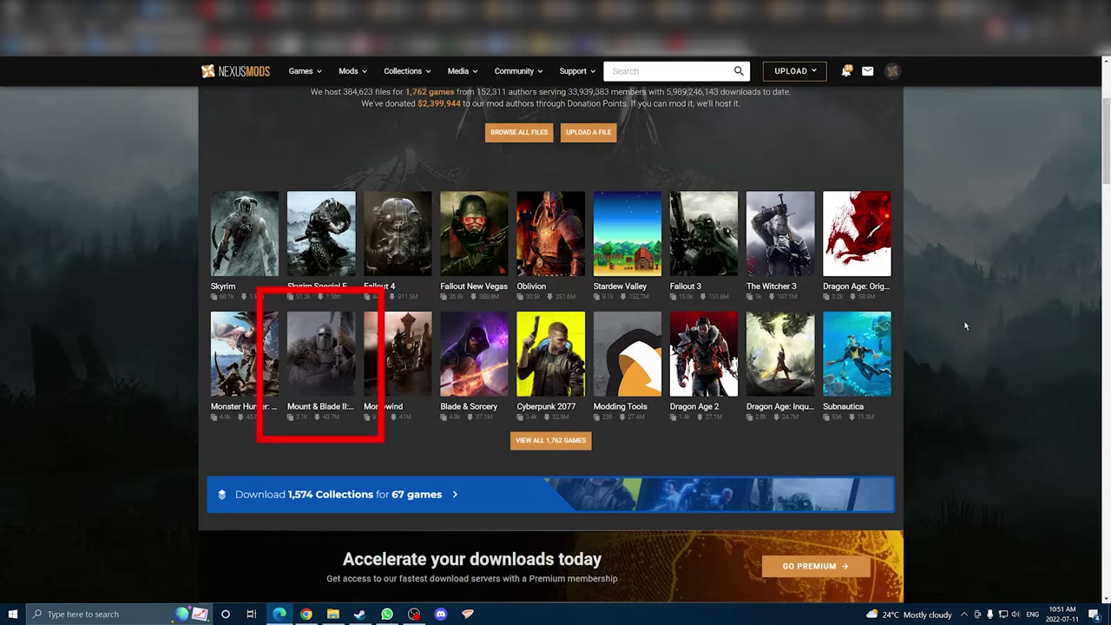
{"action": "left_click", "coordinate": [310, 364]}
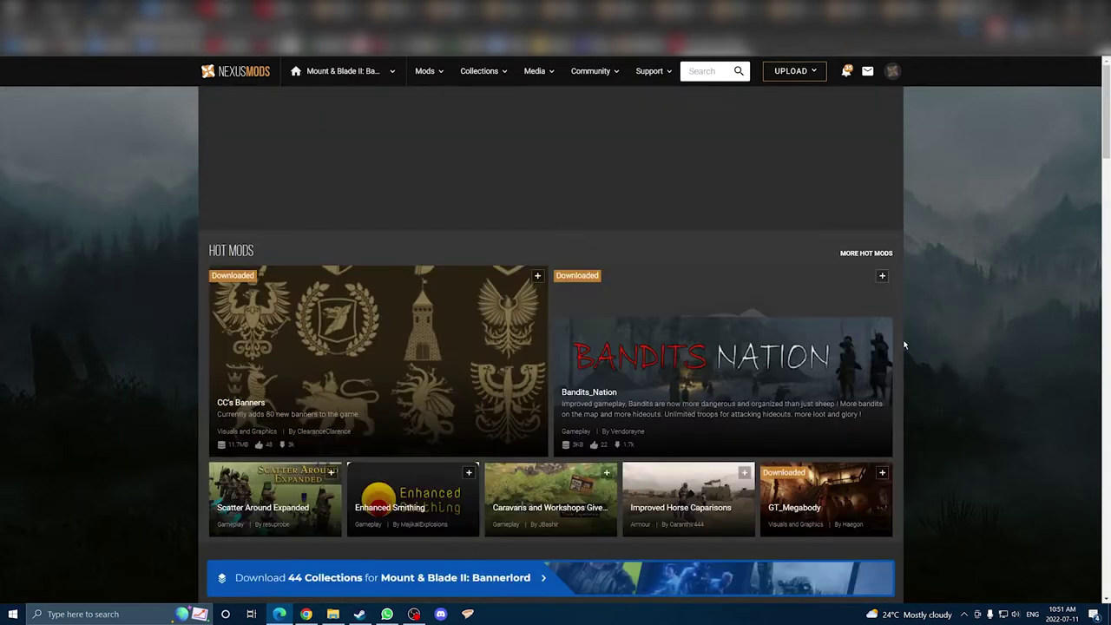
Step: List Bannerlord's most popular mods of all time and open the DismembermentPlus mod page
{"action": "left_click_drag", "start_coordinate": [1107, 119], "coordinate": [1108, 198]}
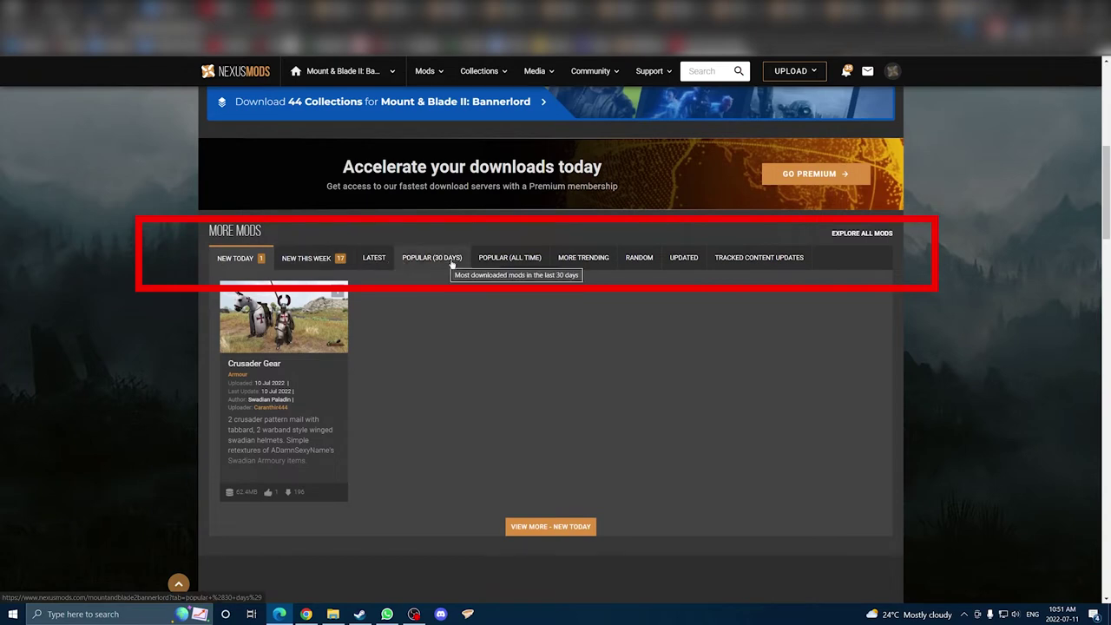
{"action": "left_click", "coordinate": [513, 261]}
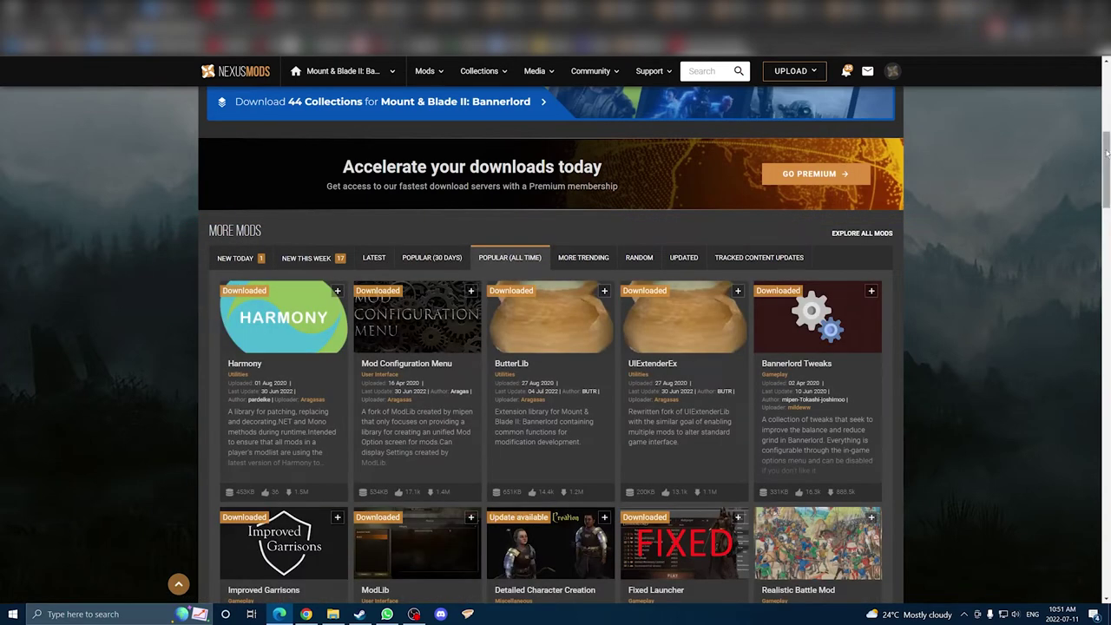
{"action": "left_click_drag", "start_coordinate": [1105, 153], "coordinate": [1107, 207]}
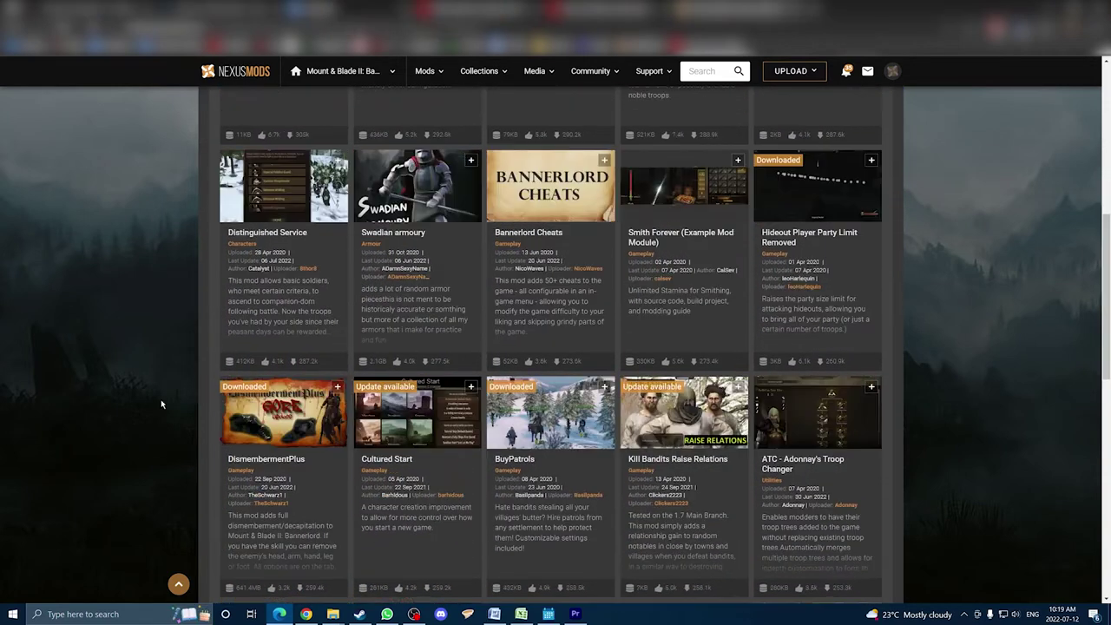
{"action": "scroll", "coordinate": [161, 402], "scroll_direction": "down", "scroll_amount": 3}
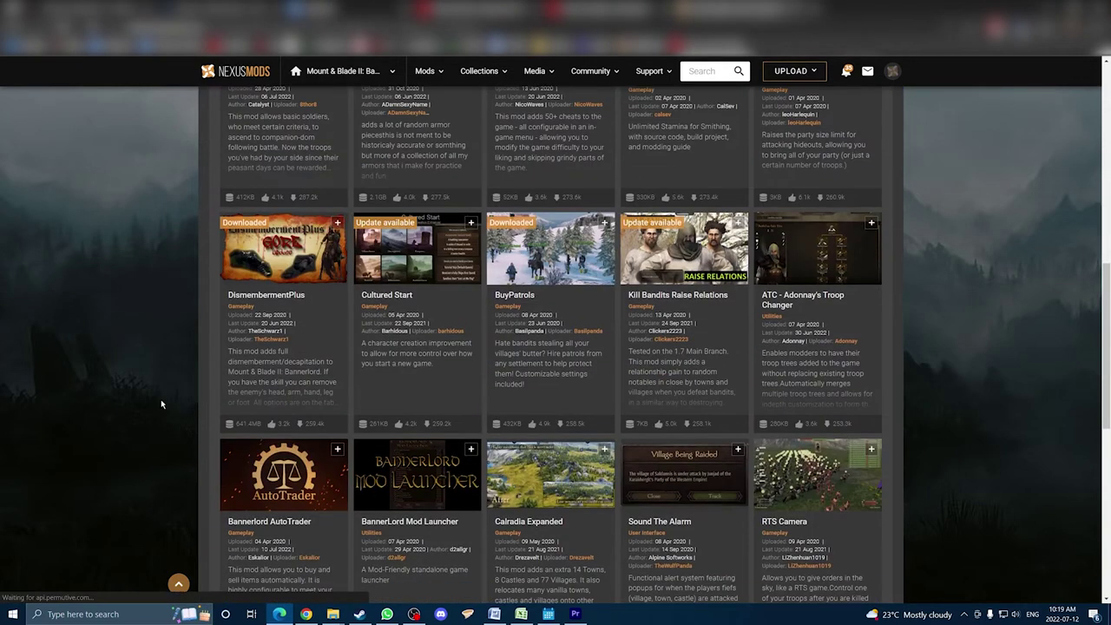
{"action": "left_click", "coordinate": [278, 279]}
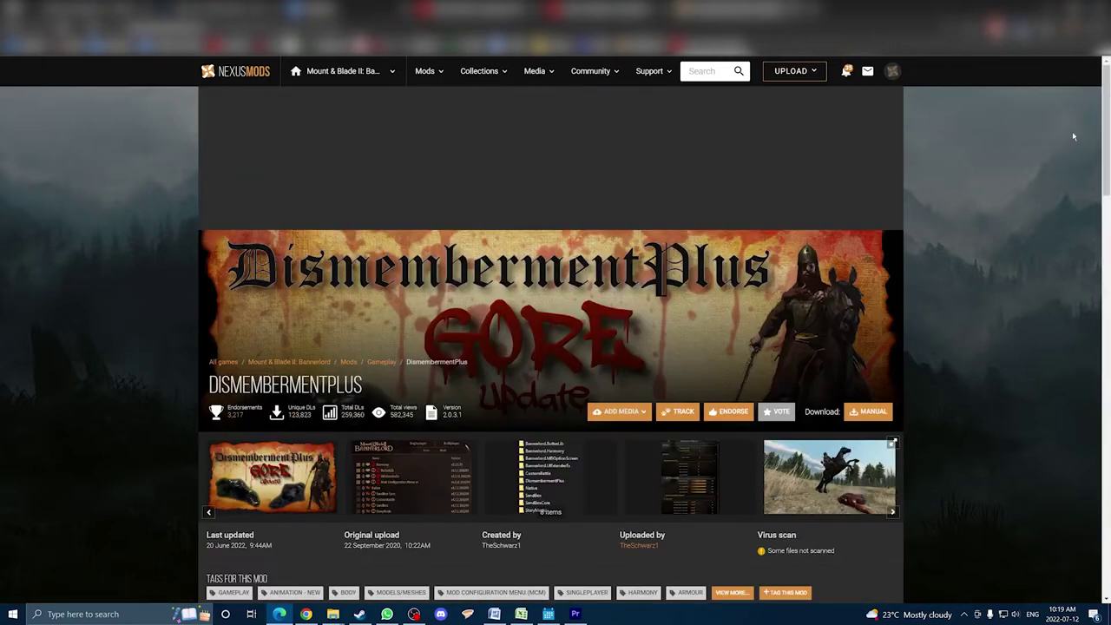
Step: Review DismembermentPlus's installation notes and requirements, and download v2.0.3.1 for v1.8.0 with the free slow download
{"action": "scroll", "coordinate": [1097, 134], "scroll_direction": "down", "scroll_amount": 1}
{"action": "scroll", "coordinate": [1097, 134], "scroll_direction": "down", "scroll_amount": 5}
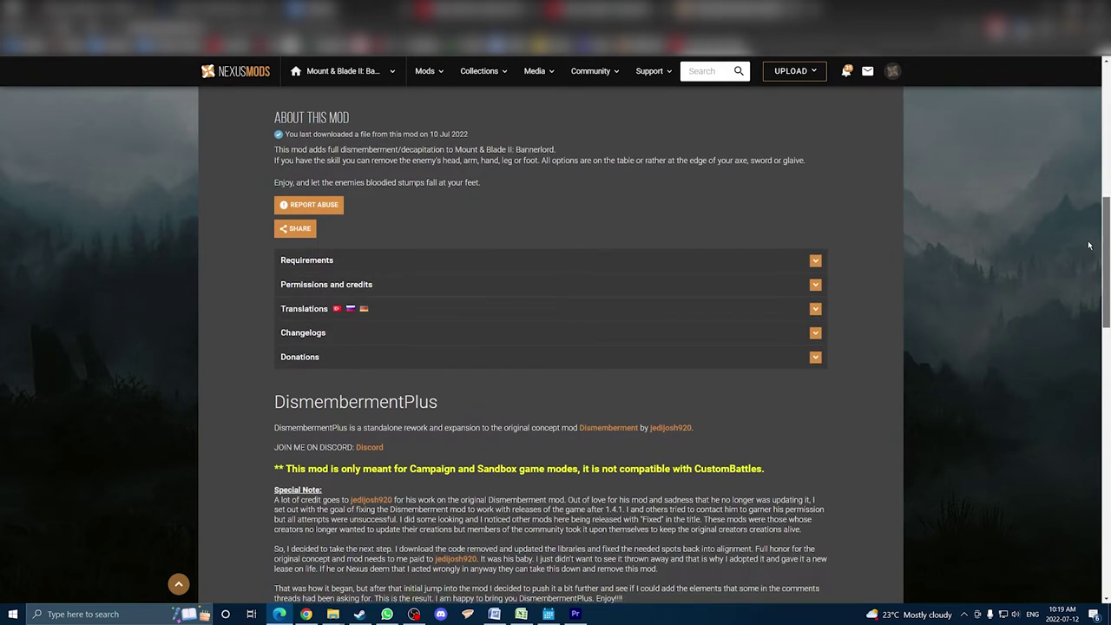
{"action": "scroll", "coordinate": [1089, 244], "scroll_direction": "down", "scroll_amount": 5}
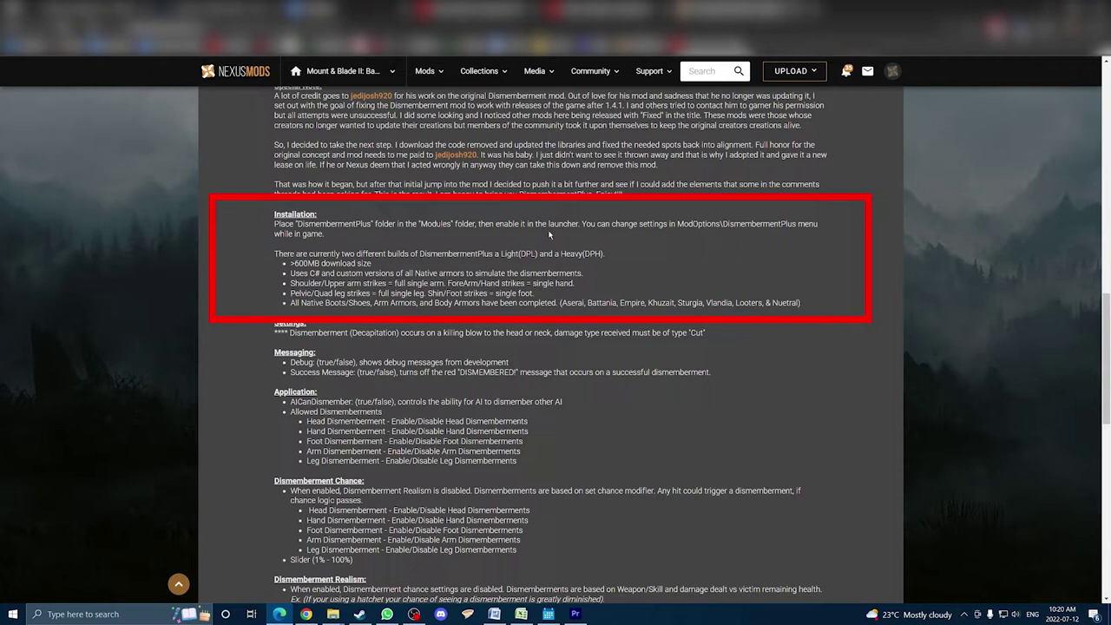
{"action": "scroll", "coordinate": [551, 347], "scroll_direction": "up", "scroll_amount": 5}
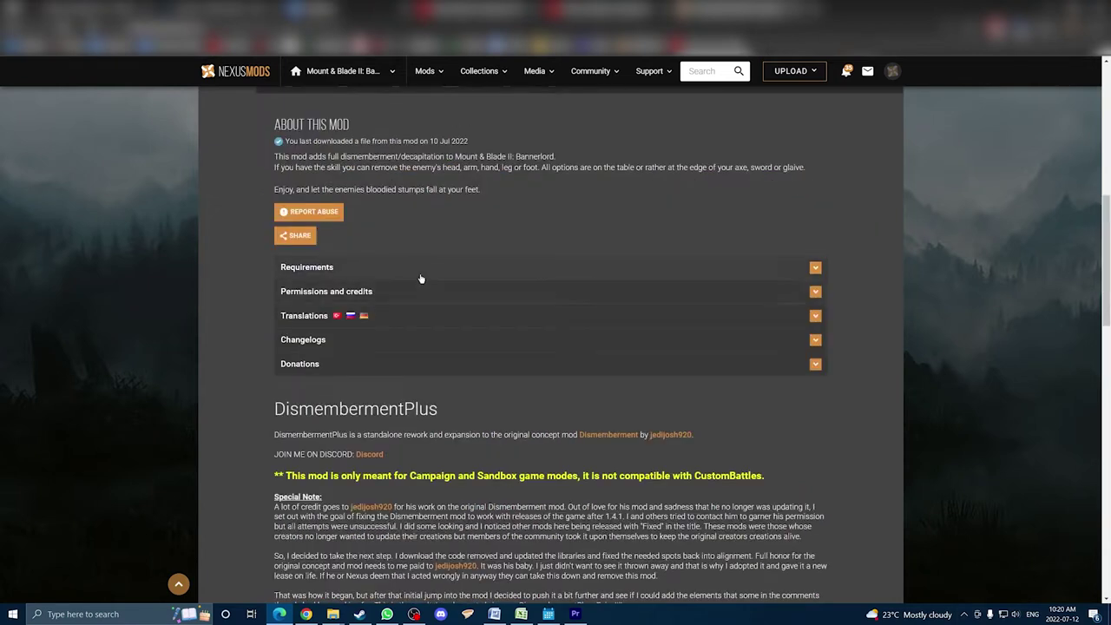
{"action": "scroll", "coordinate": [231, 304], "scroll_direction": "down", "scroll_amount": 1}
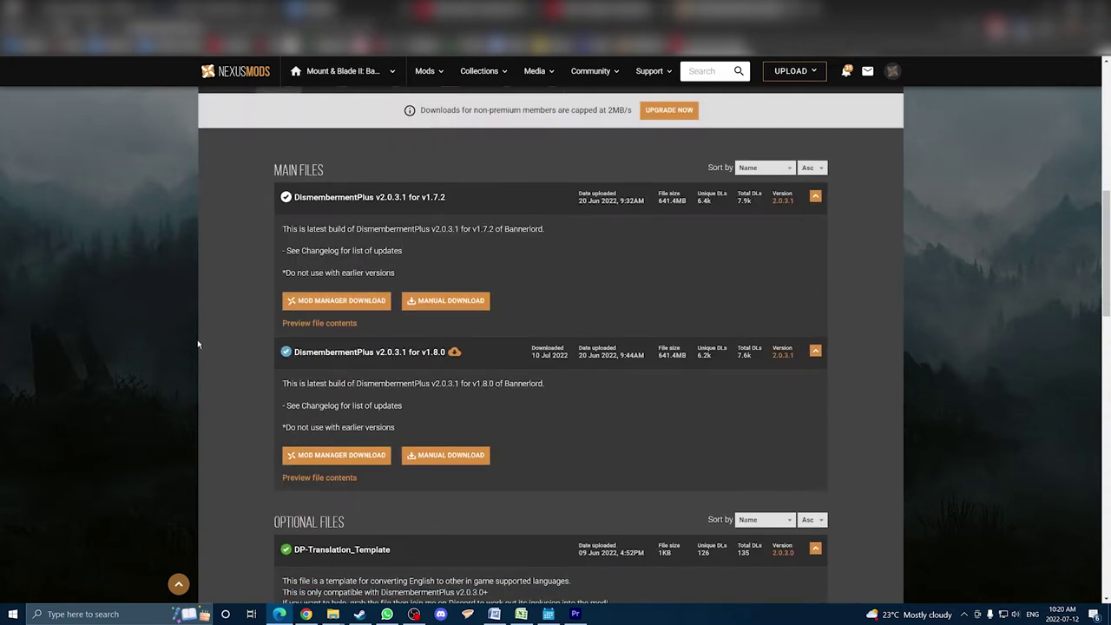
{"action": "scroll", "coordinate": [197, 344], "scroll_direction": "down", "scroll_amount": 1}
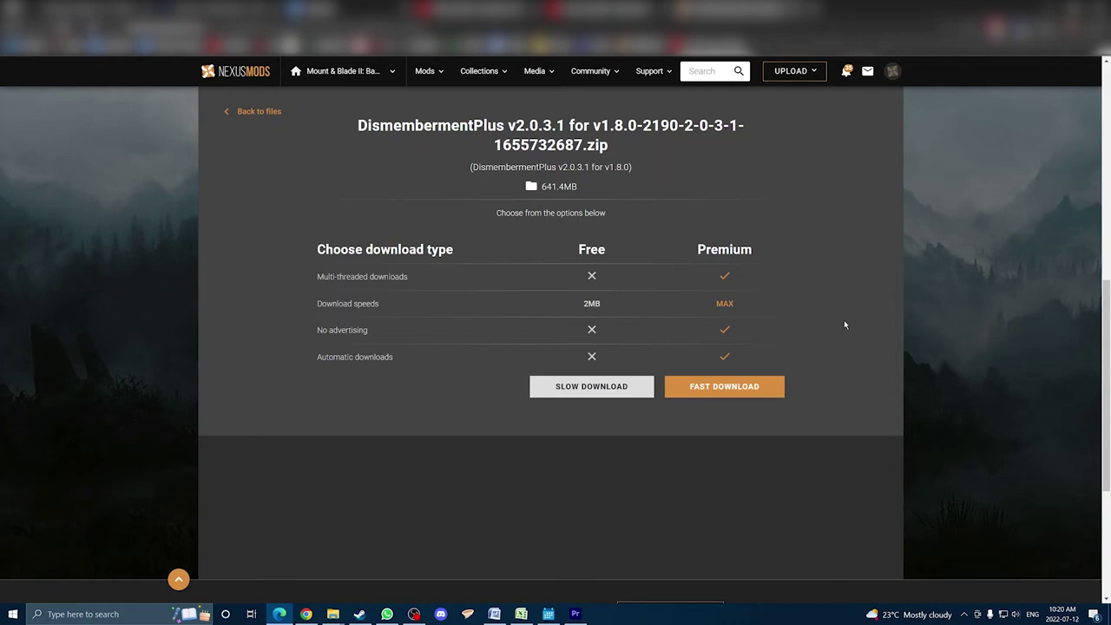
{"action": "left_click", "coordinate": [586, 390]}
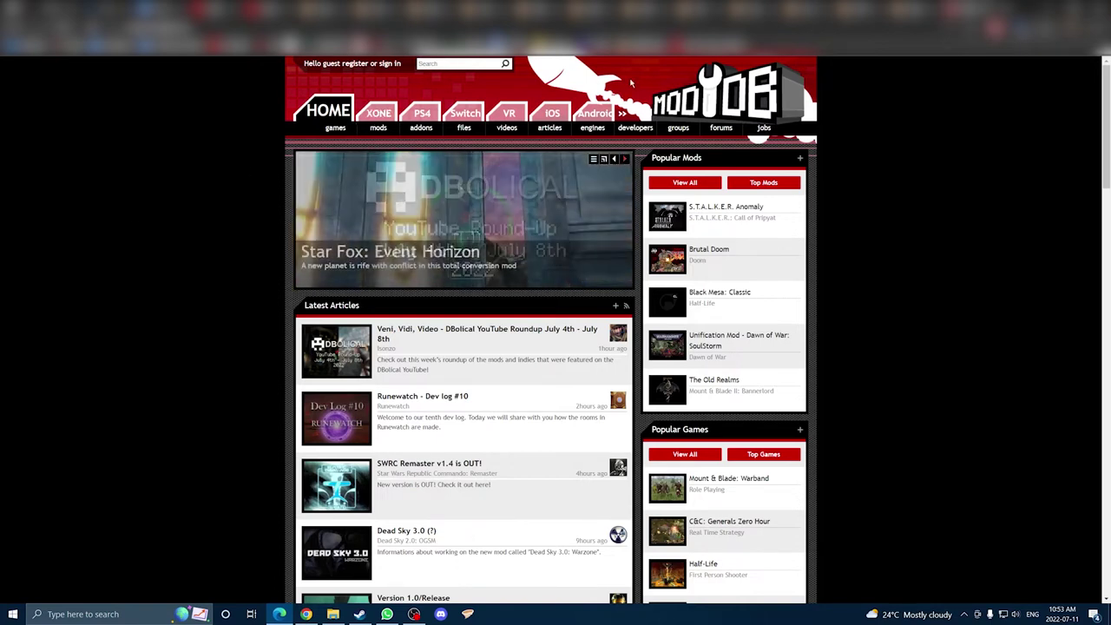
Step: Search Mod DB for "bannerlord" and open the mods list of Mount & Blade II: Bannerlord
{"action": "type", "text": "bannerlord"}
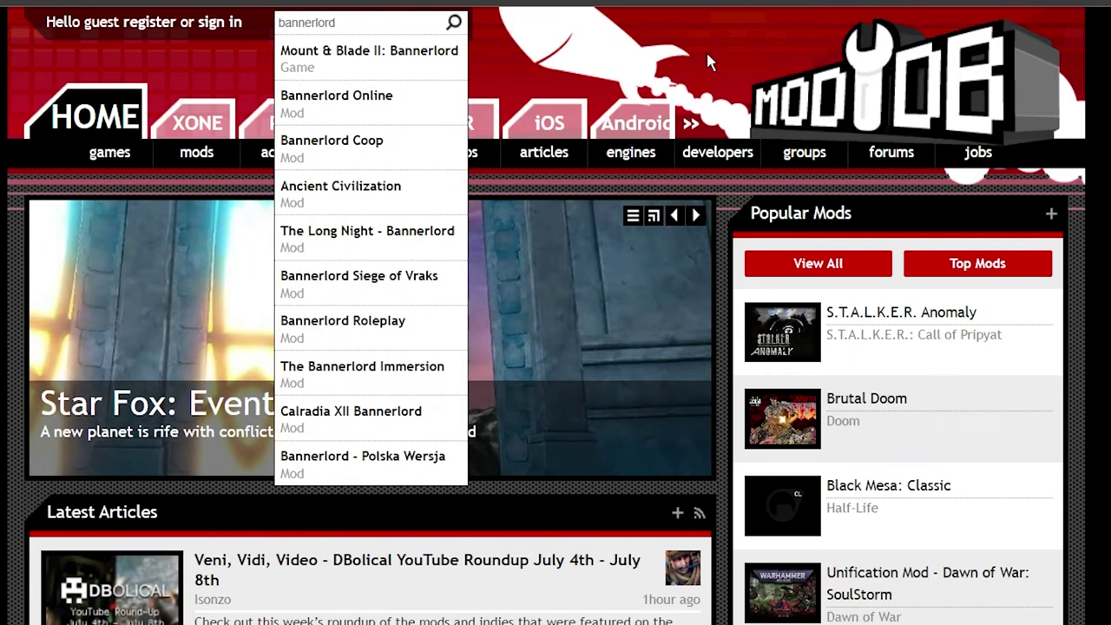
{"action": "left_click", "coordinate": [382, 61]}
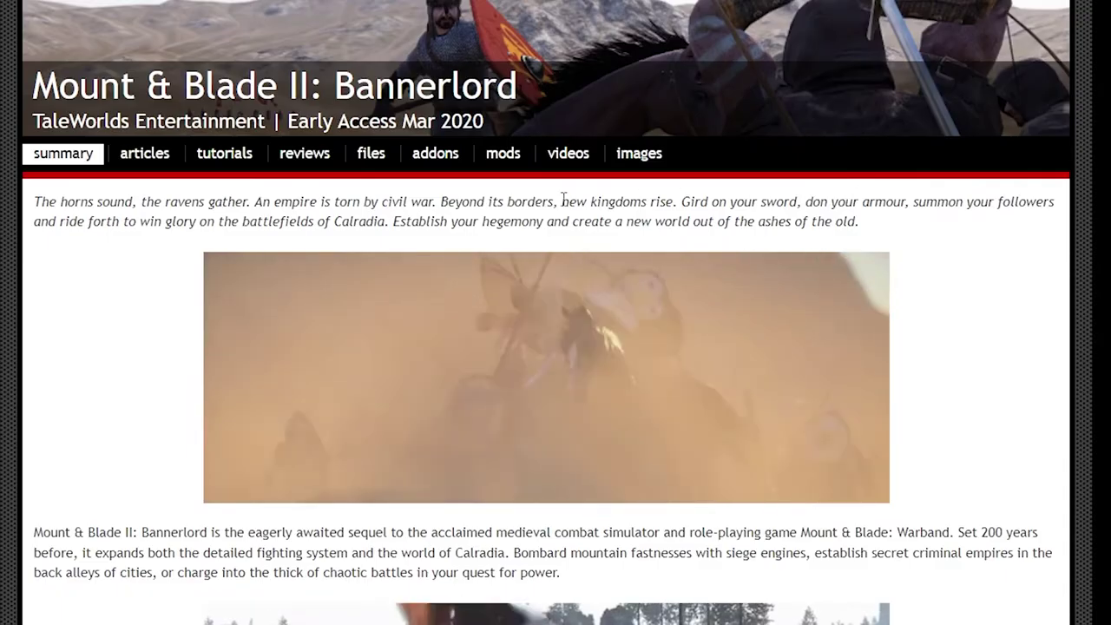
{"action": "left_click", "coordinate": [504, 155]}
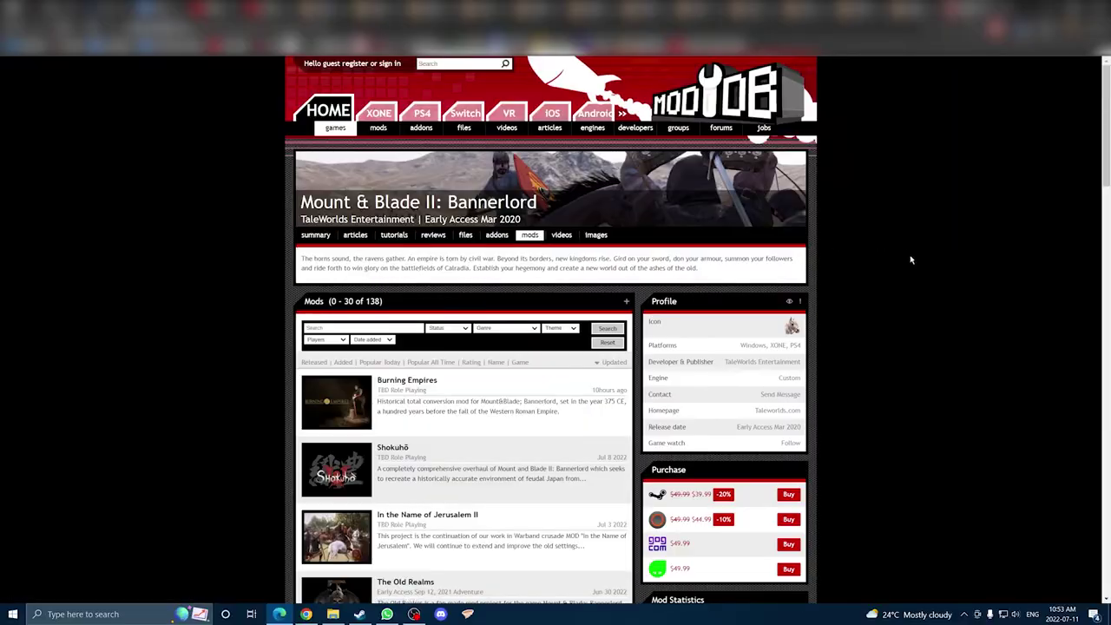
Step: Open The Battle for Helm's deep mod from the list and download its BFHD 1.7.1 (patched) file
{"action": "scroll", "coordinate": [202, 318], "scroll_direction": "down", "scroll_amount": 8}
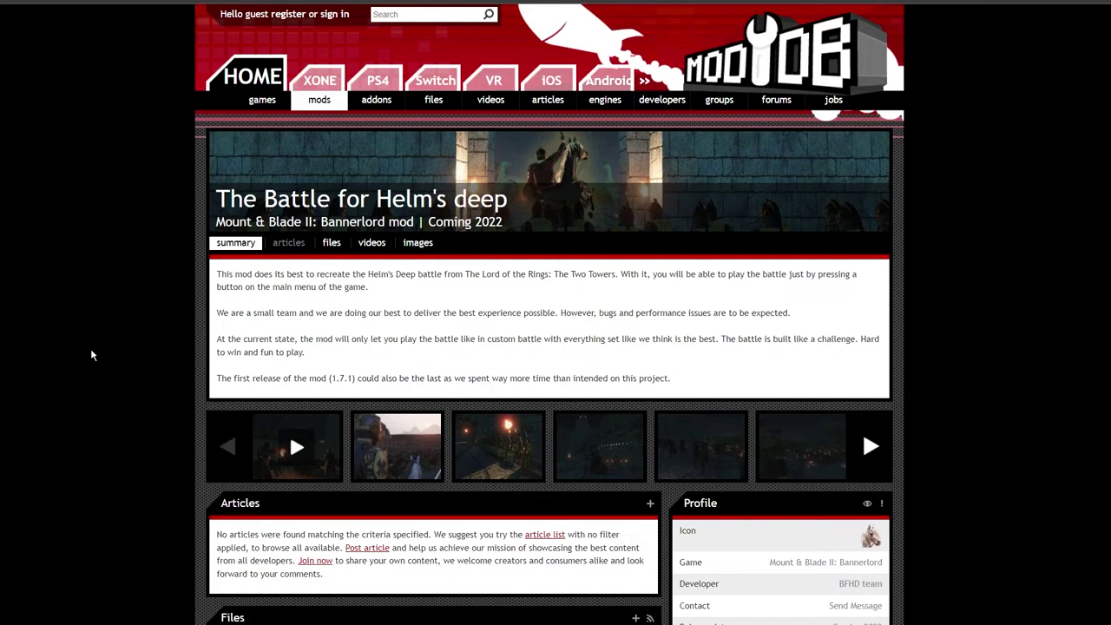
{"action": "left_click", "coordinate": [331, 243]}
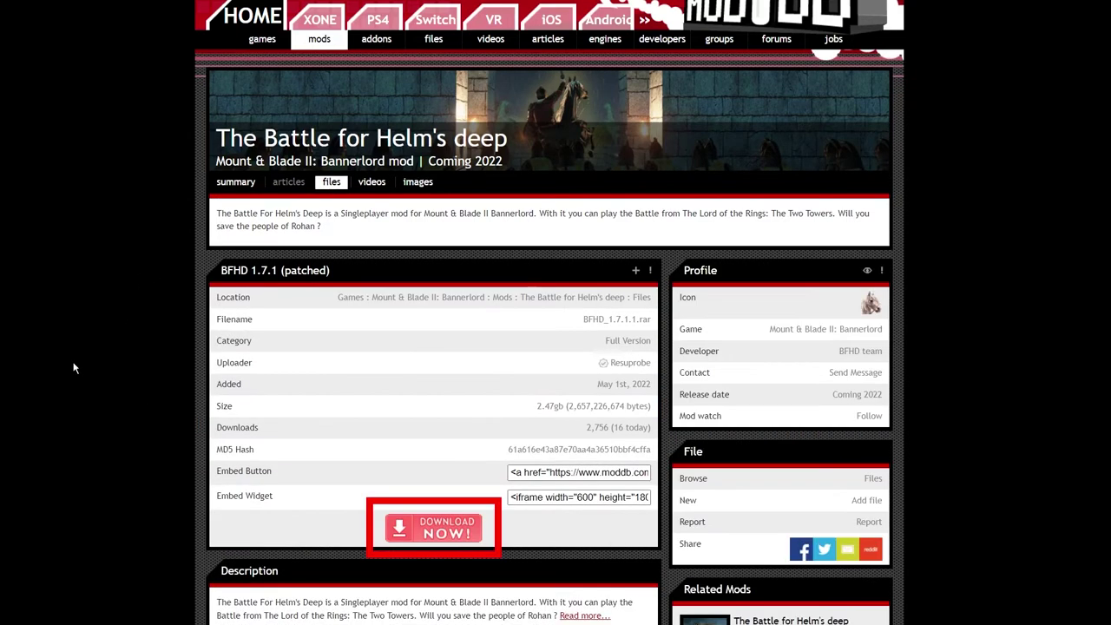
{"action": "left_click", "coordinate": [444, 532]}
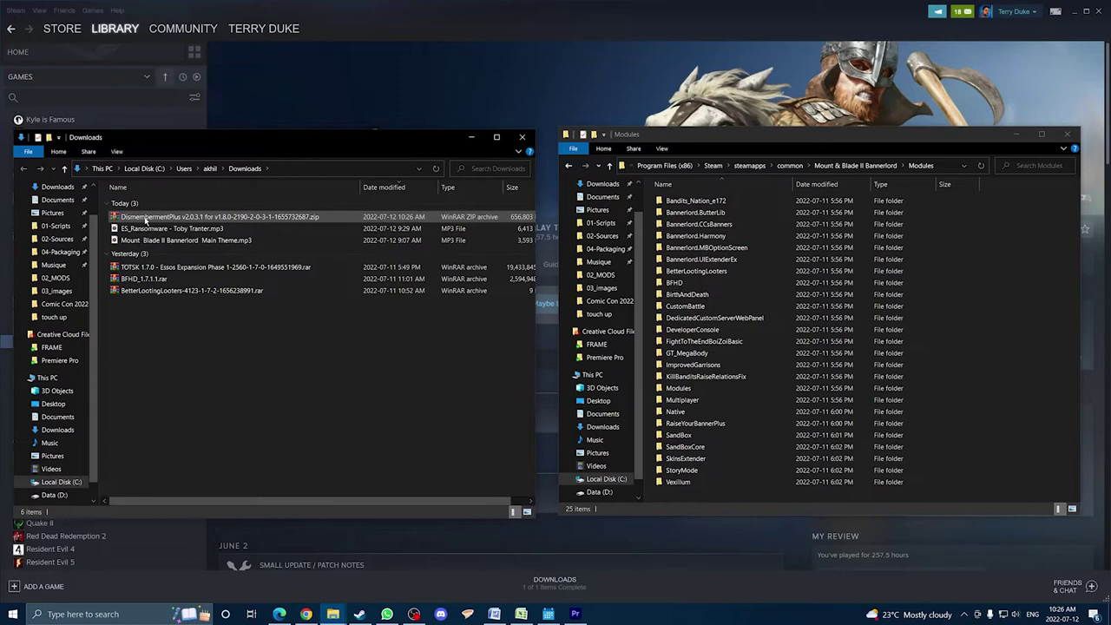
Step: Browse Mount & Blade II: Bannerlord's local files from the Steam library and open its Modules folder
{"action": "double_click", "coordinate": [260, 136]}
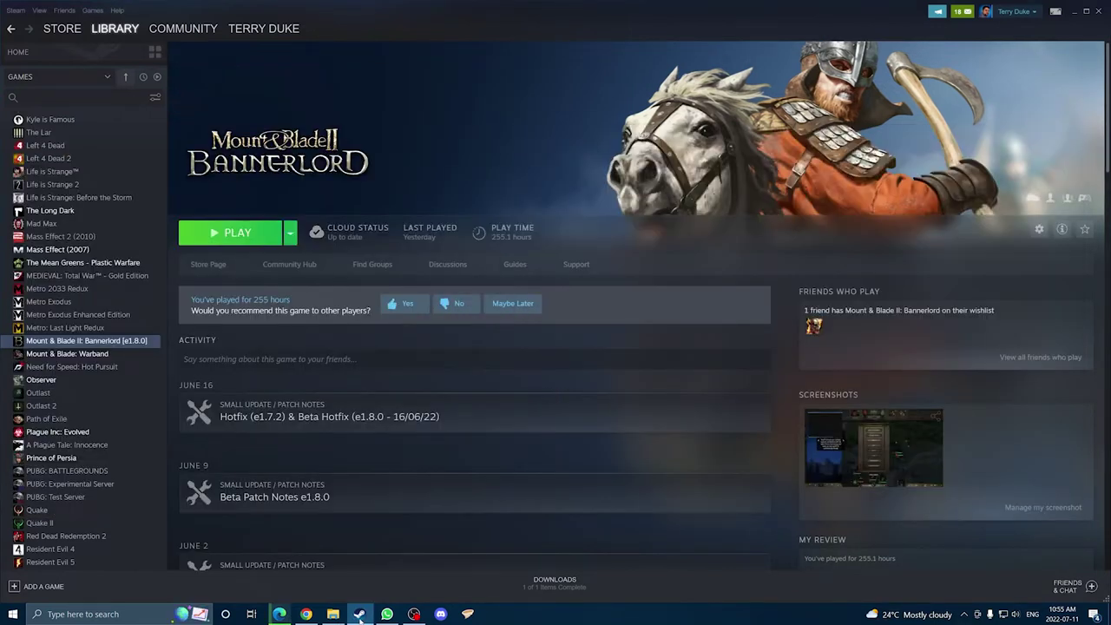
{"action": "right_click", "coordinate": [81, 340]}
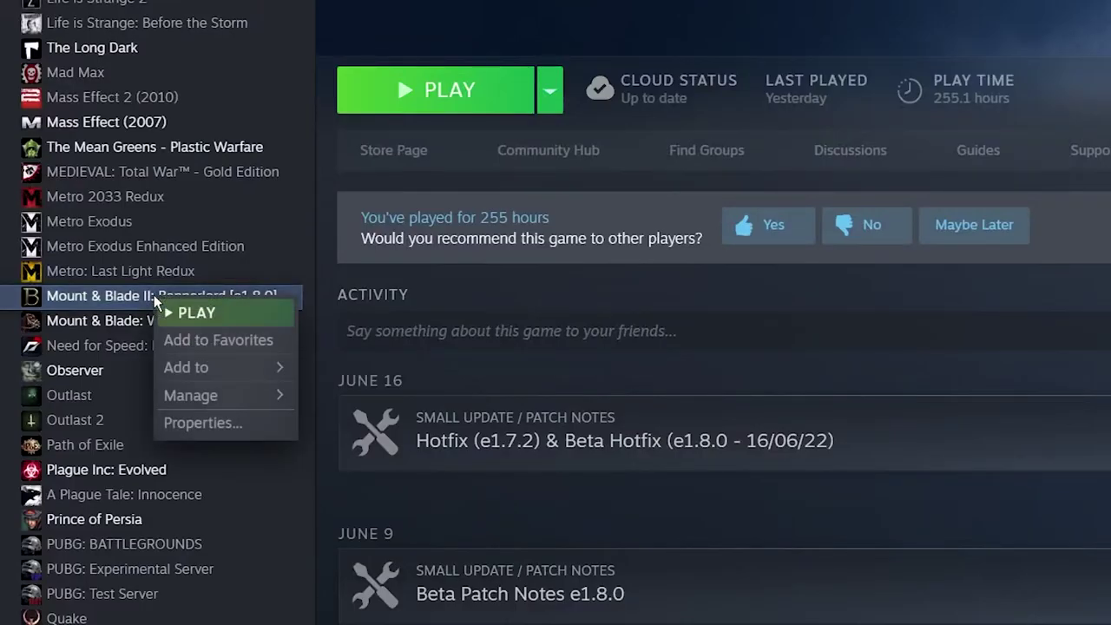
{"action": "left_click", "coordinate": [213, 425]}
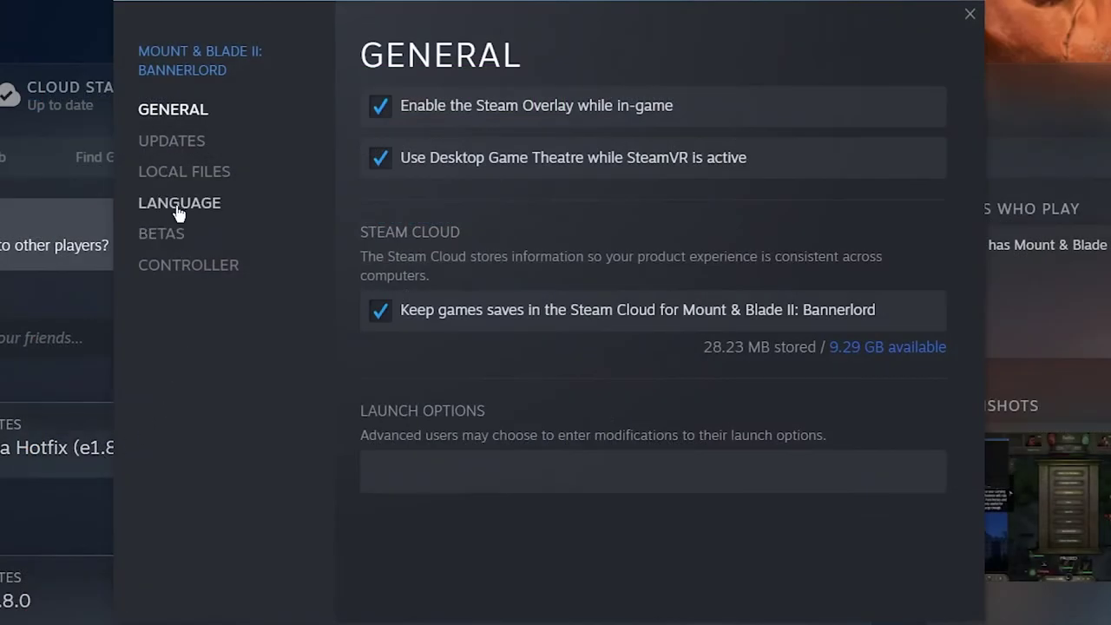
{"action": "left_click", "coordinate": [184, 174]}
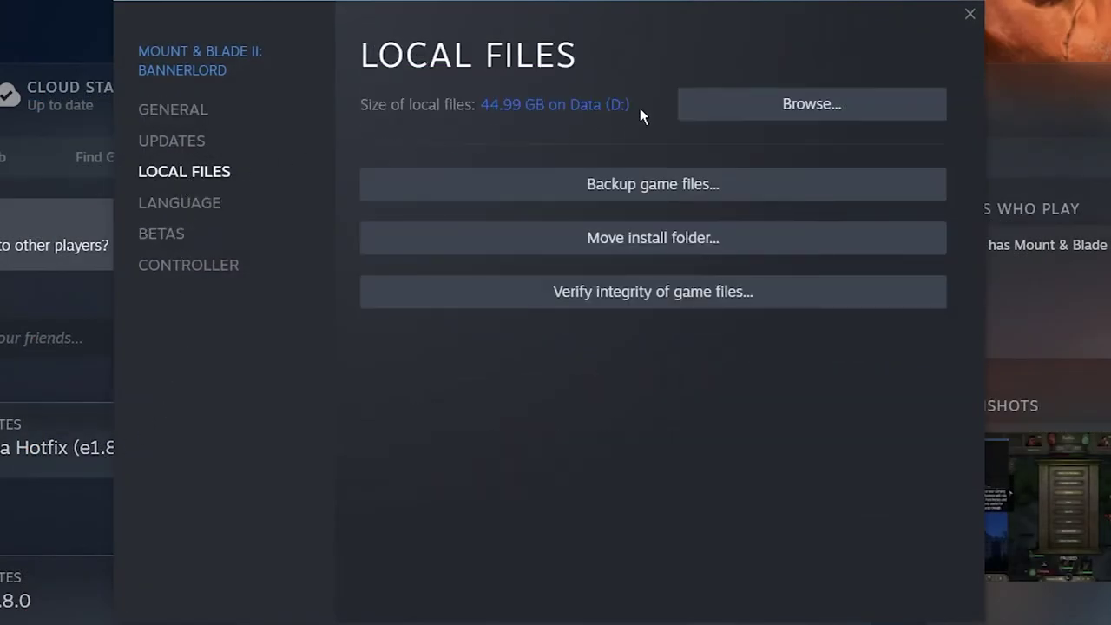
{"action": "left_click", "coordinate": [806, 104]}
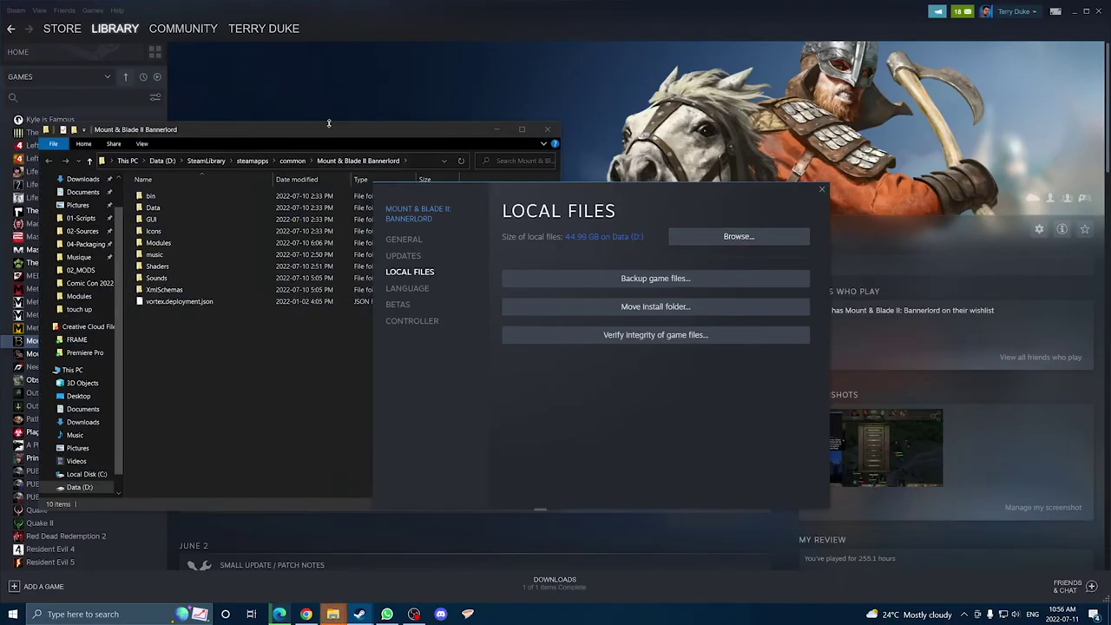
{"action": "left_click_drag", "start_coordinate": [329, 123], "coordinate": [865, 111]}
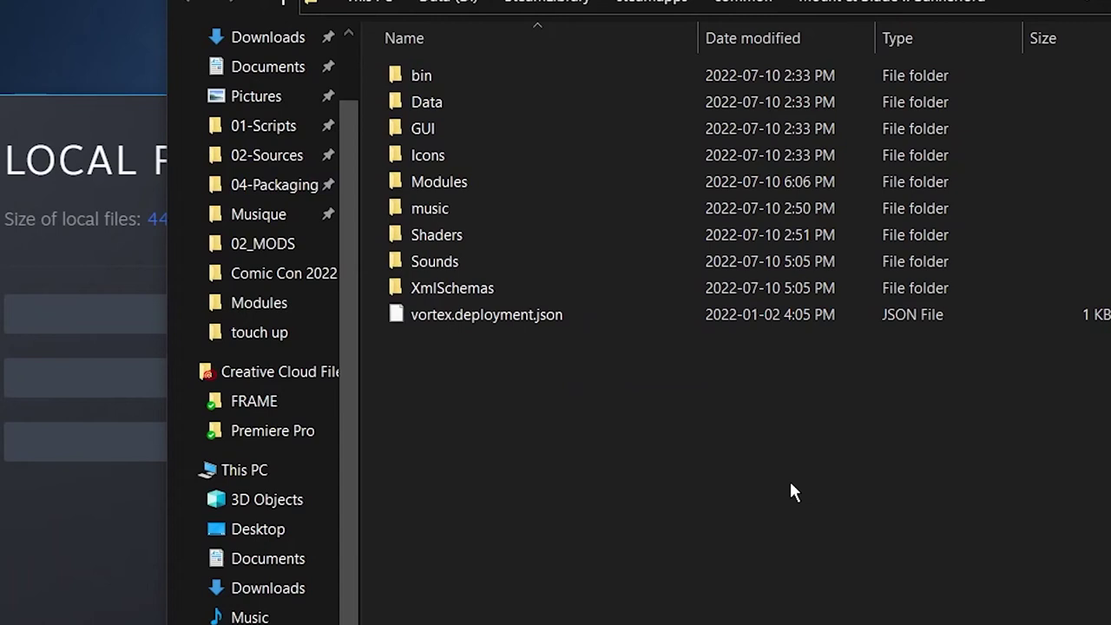
{"action": "double_click", "coordinate": [426, 184]}
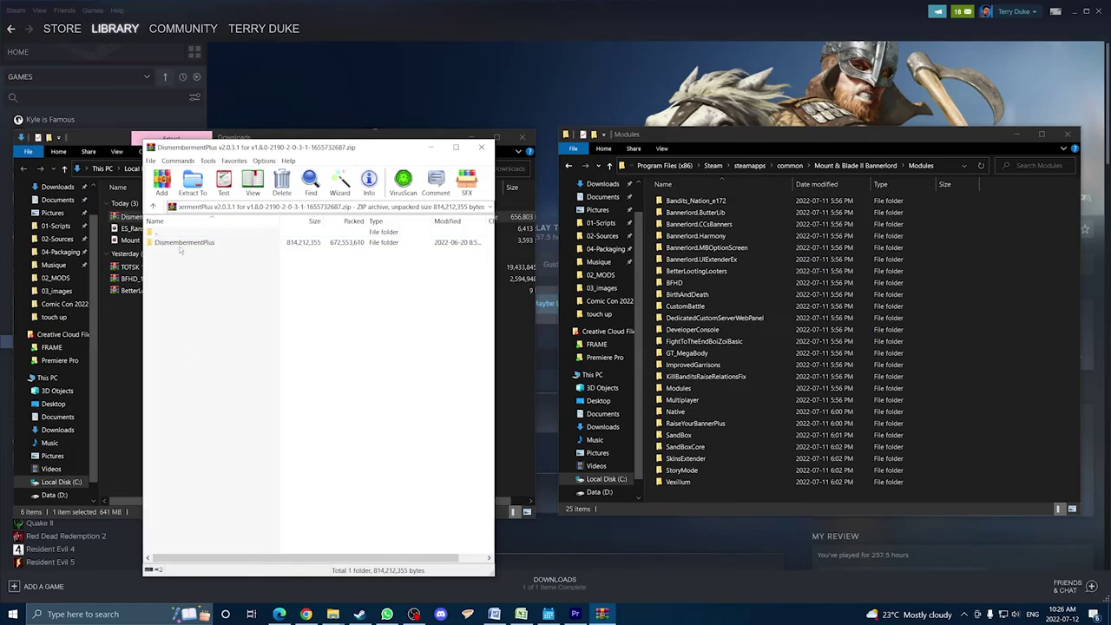
Step: Extract the DismembermentPlus folder from the downloaded zip archive into Bannerlord's Modules folder
{"action": "left_click", "coordinate": [182, 246]}
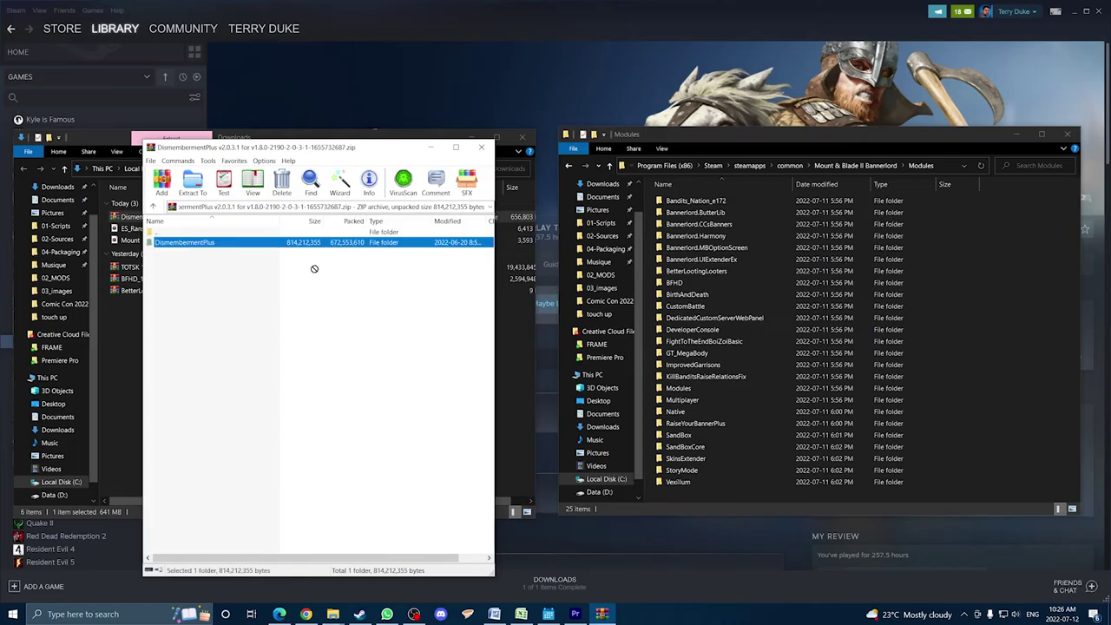
{"action": "left_click_drag", "start_coordinate": [737, 489], "coordinate": [734, 495]}
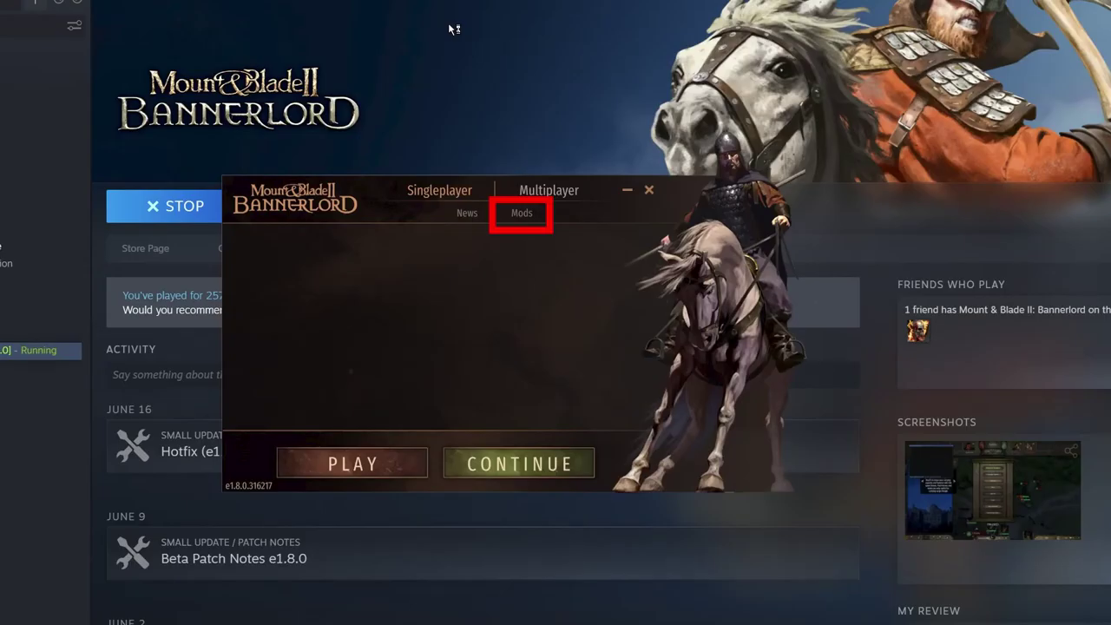
Step: Enable the Dismemberment (Plus) for e1.8.0 mod in the launcher's singleplayer mods list and move it higher in the load order
{"action": "left_click", "coordinate": [521, 213]}
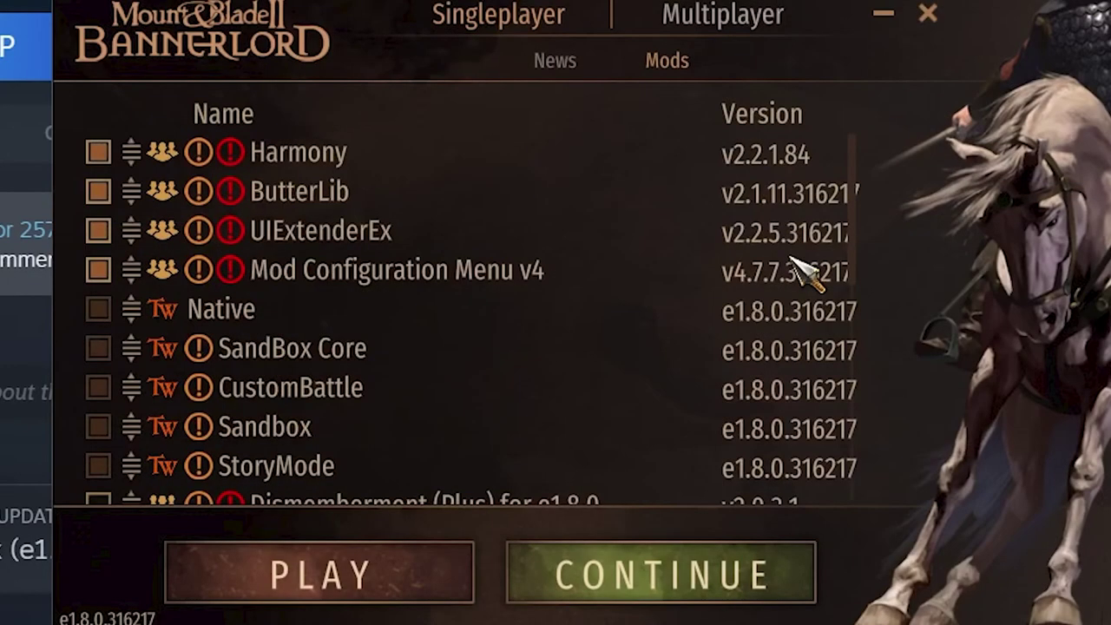
{"action": "scroll", "coordinate": [798, 264], "scroll_direction": "down", "scroll_amount": 2}
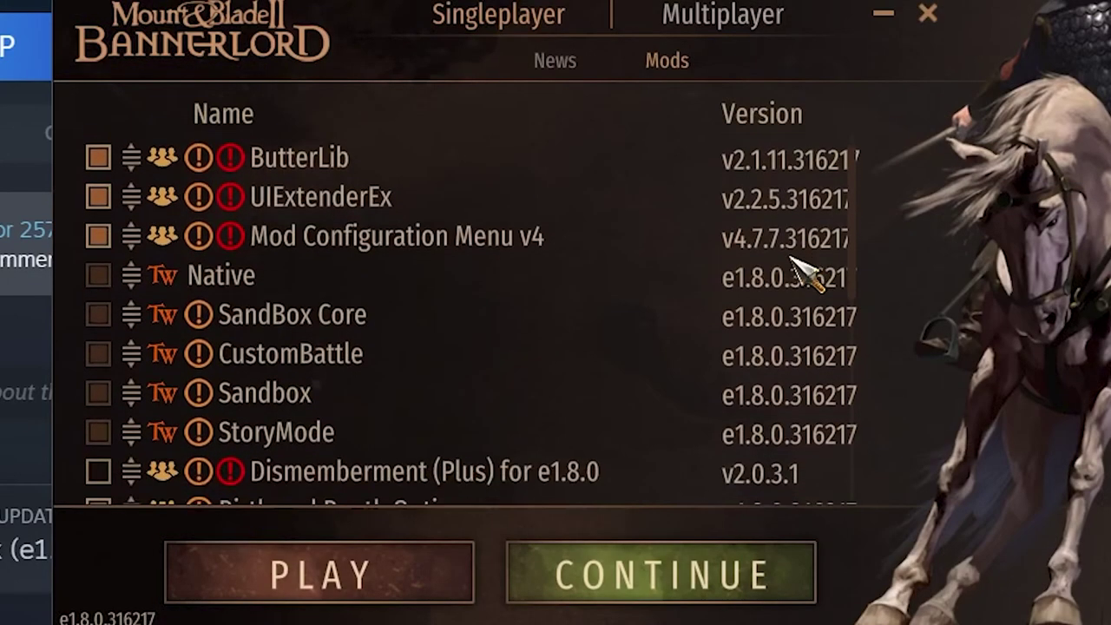
{"action": "left_click", "coordinate": [98, 420]}
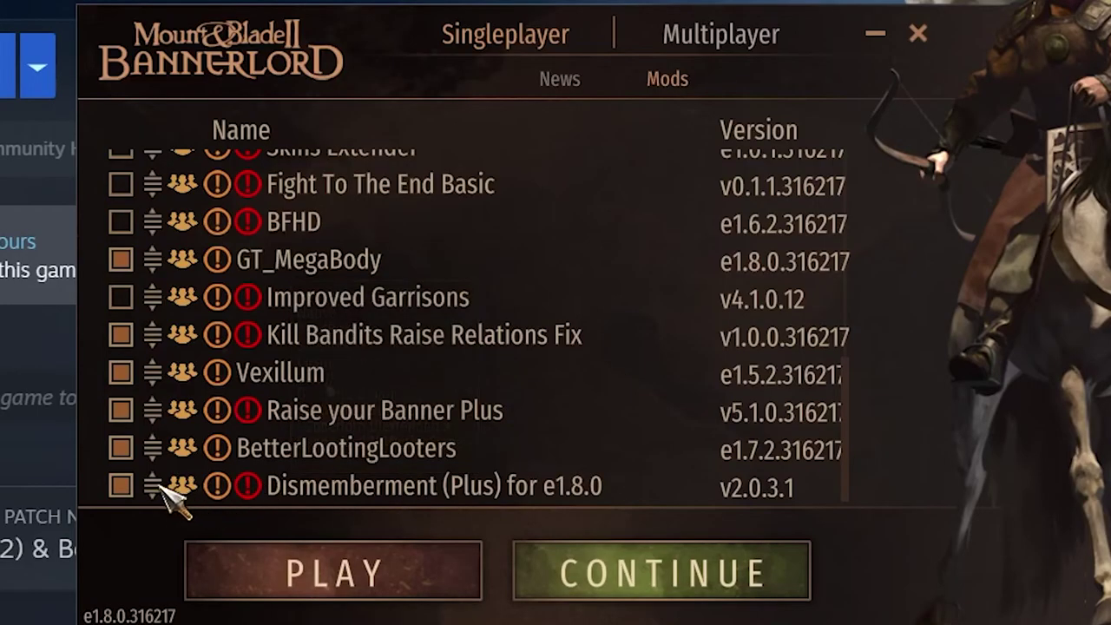
{"action": "left_click_drag", "start_coordinate": [164, 489], "coordinate": [295, 369]}
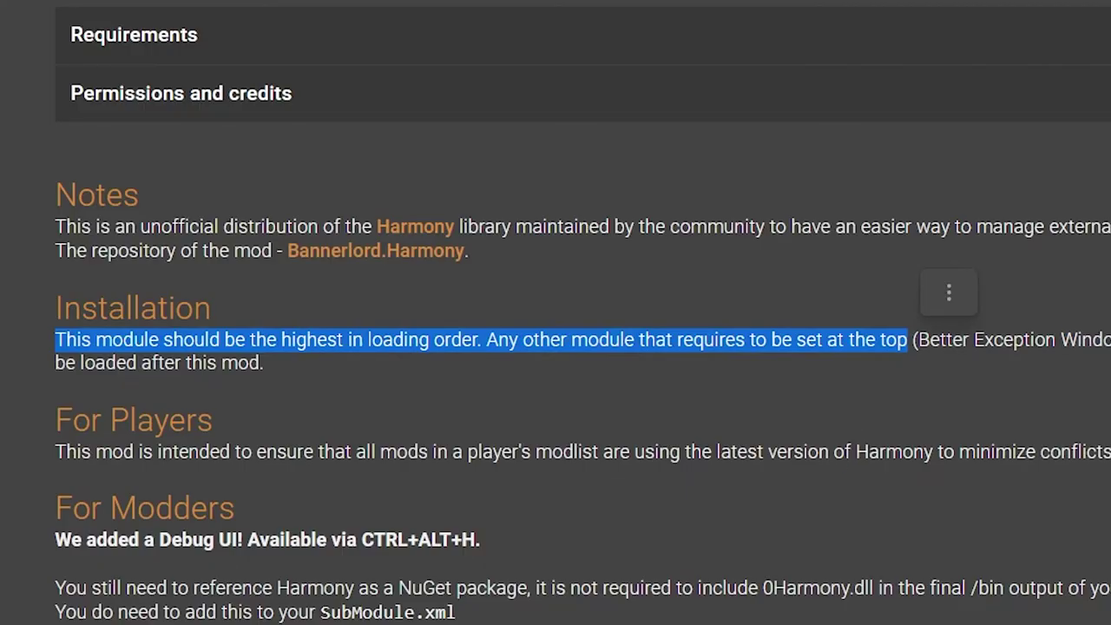
Step: Switch to the Steam library and set Mount & Blade II: Bannerlord's beta version to e1.7.1 in the game's properties
{"action": "key", "text": "alt+Tab"}
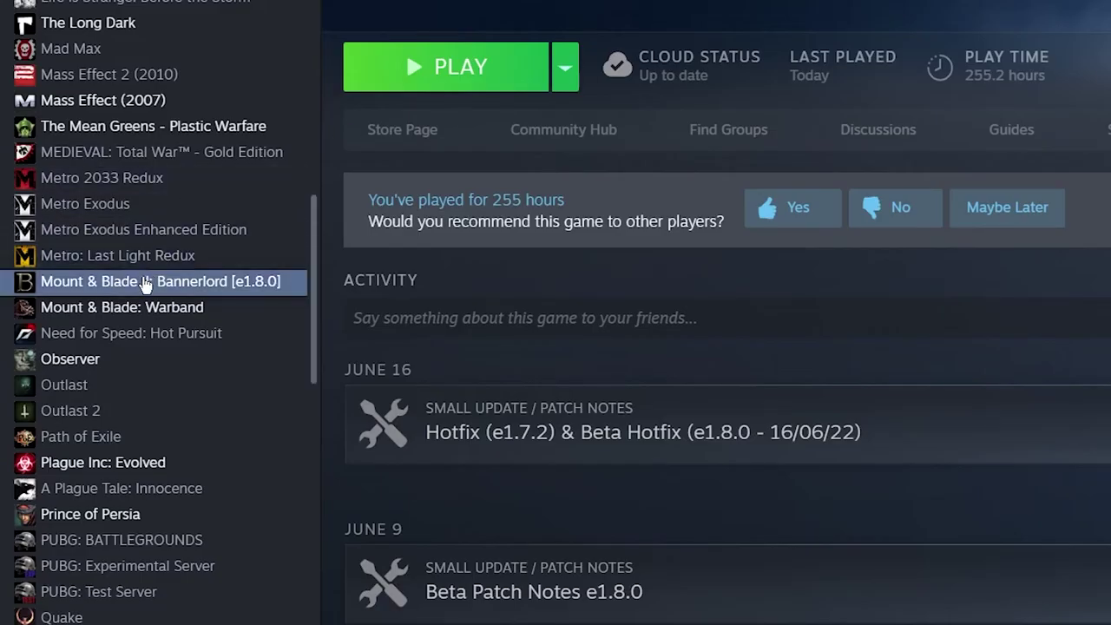
{"action": "right_click", "coordinate": [142, 278]}
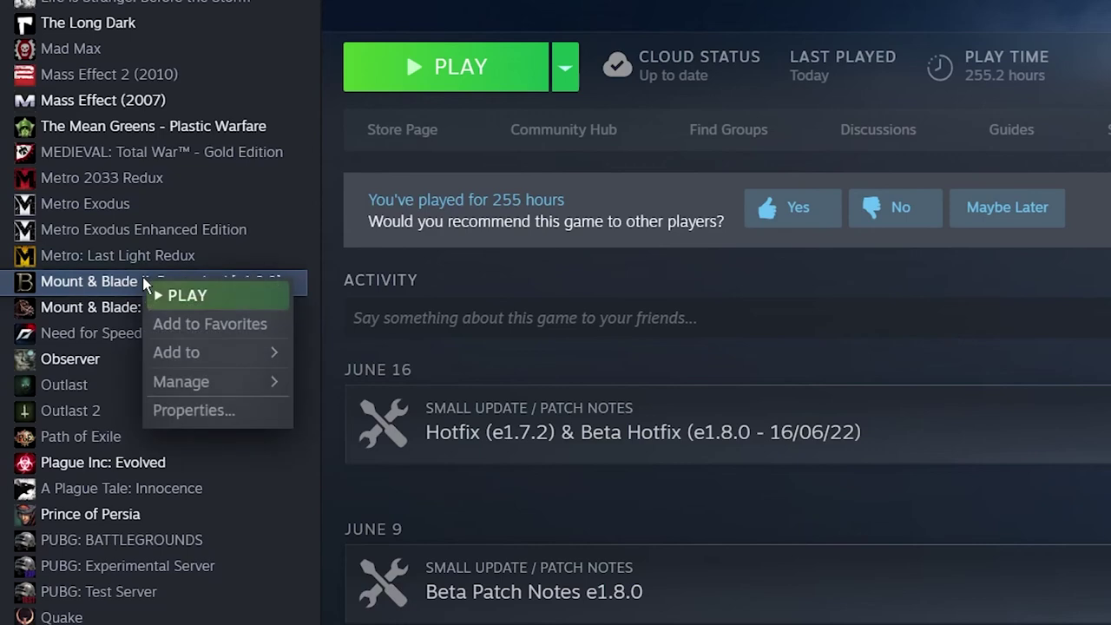
{"action": "left_click", "coordinate": [233, 411]}
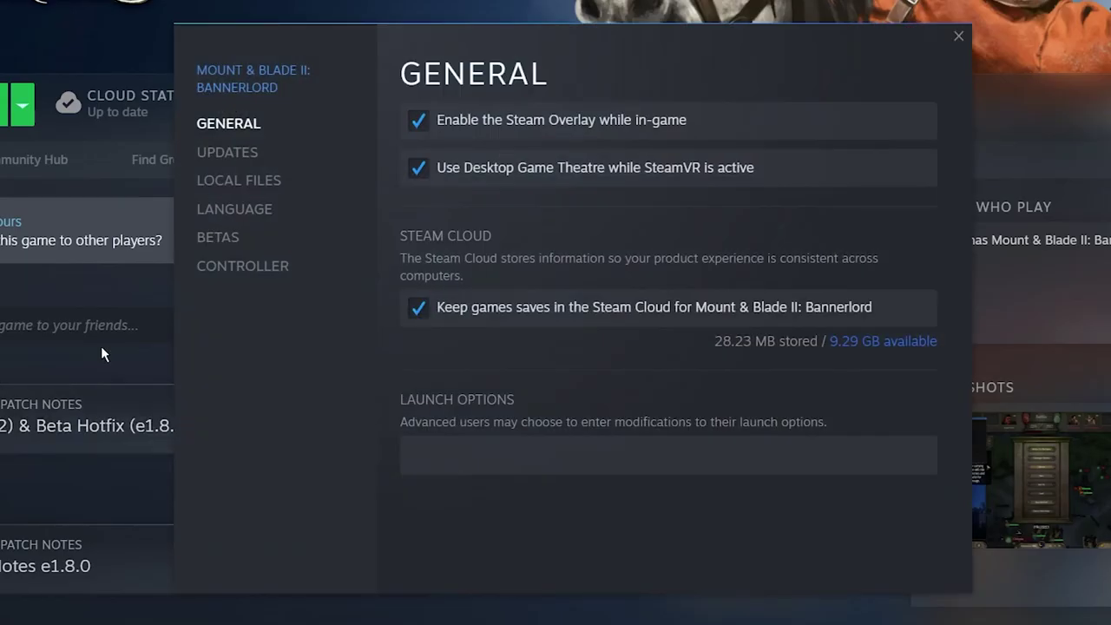
{"action": "left_click", "coordinate": [258, 241]}
{"action": "left_click", "coordinate": [885, 154]}
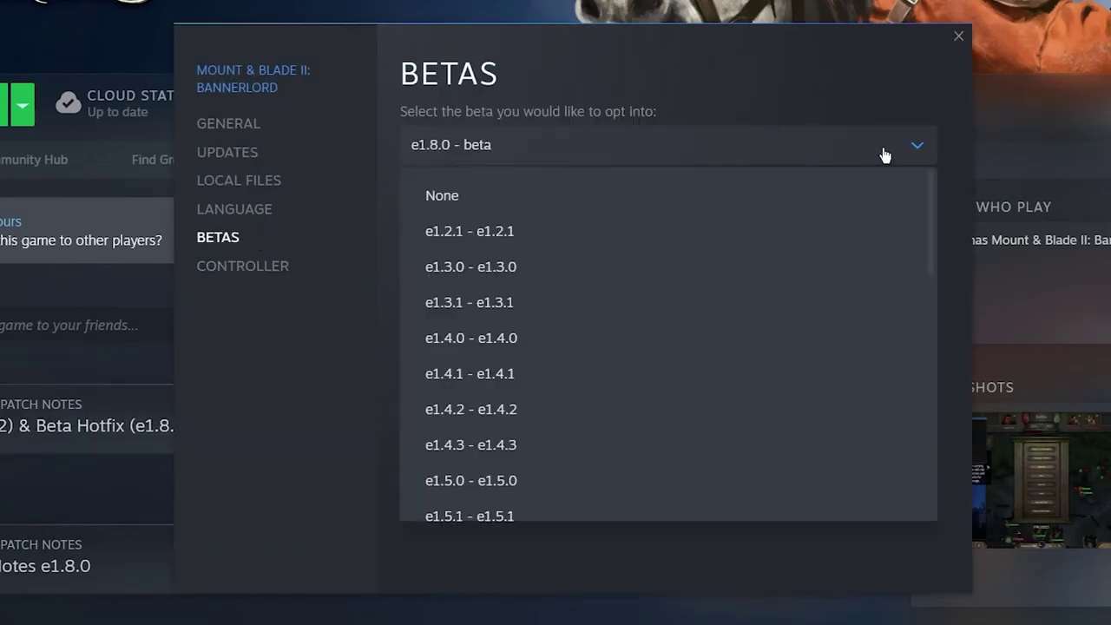
{"action": "scroll", "coordinate": [867, 286], "scroll_direction": "down", "scroll_amount": 10}
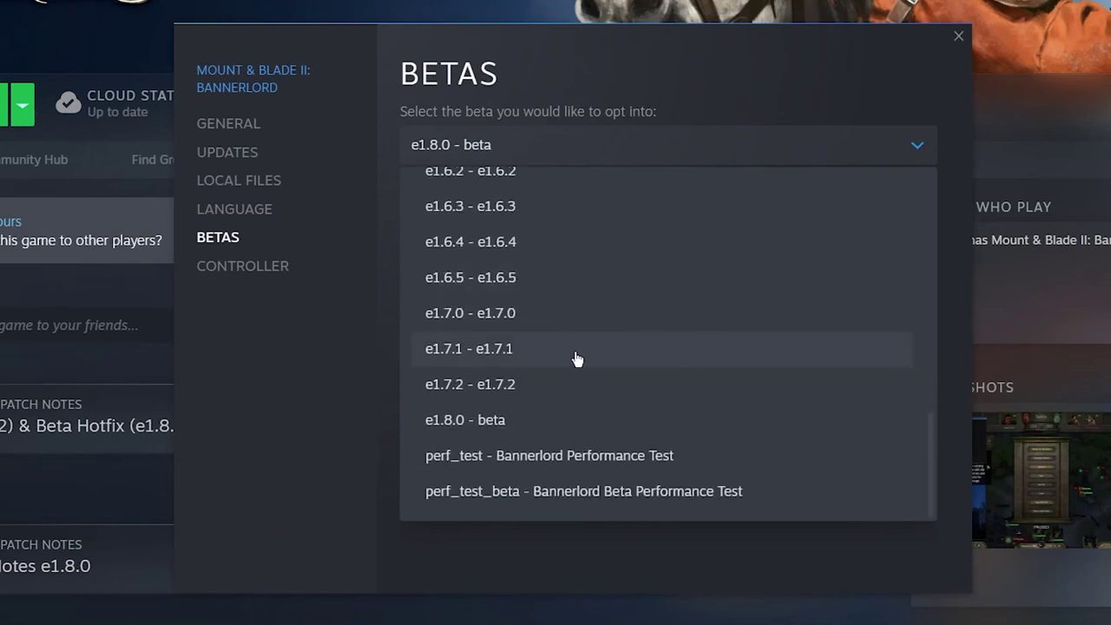
{"action": "left_click", "coordinate": [577, 359]}
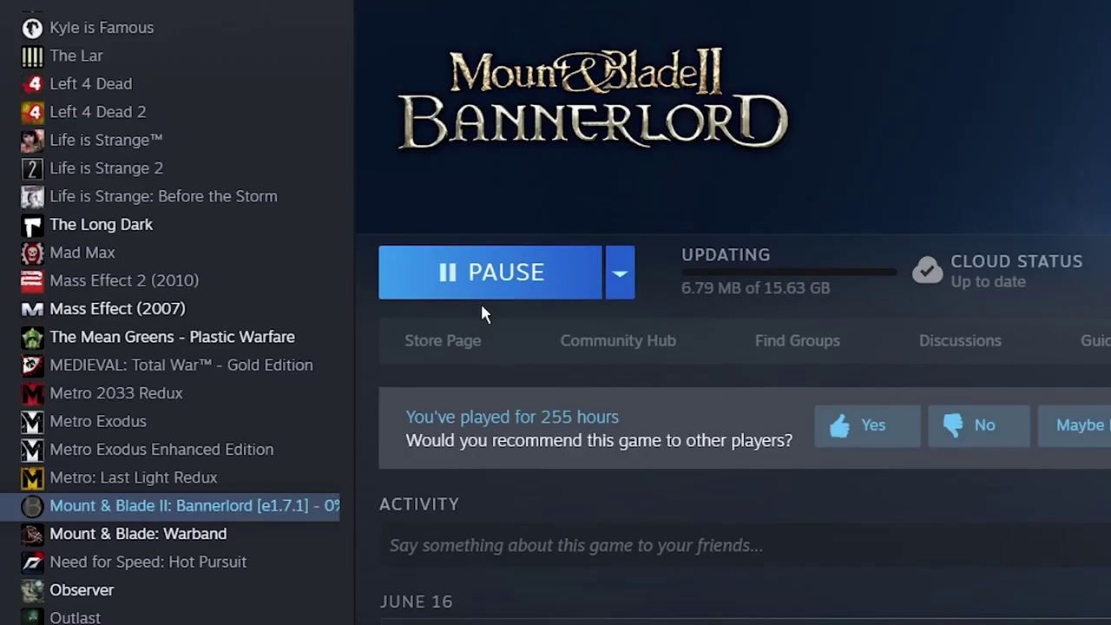